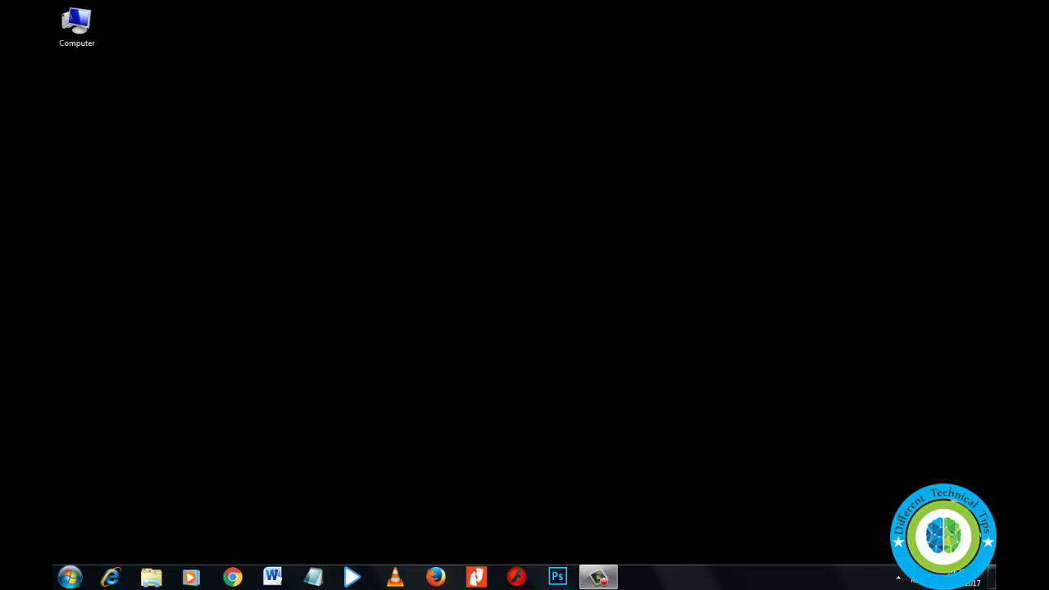
Launch Chrome, go to gmail.com and start creating a new Google account
{"action": "left_click", "coordinate": [233, 577]}
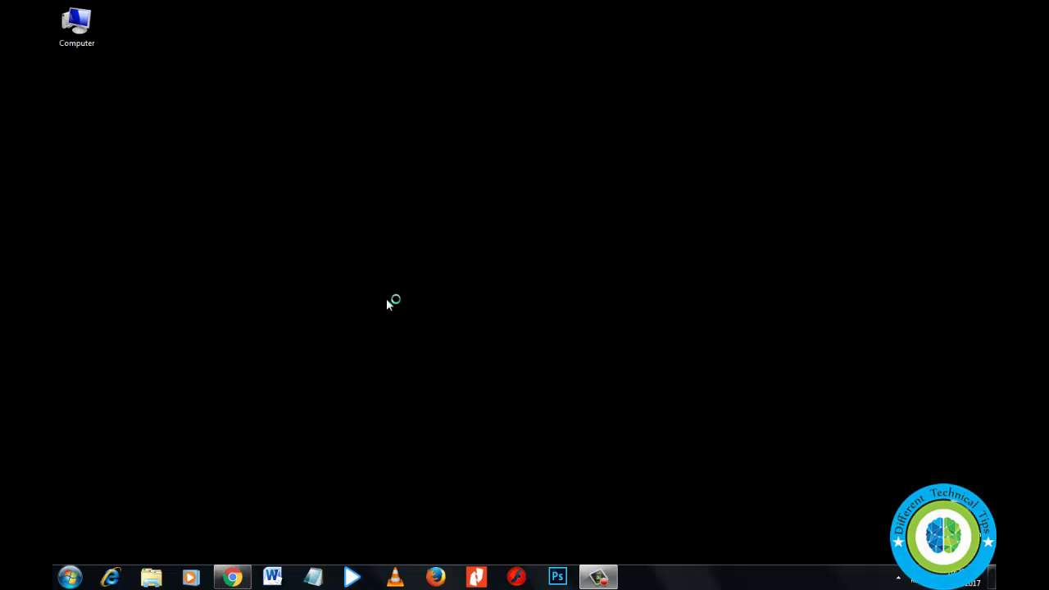
{"action": "left_click", "coordinate": [274, 41]}
{"action": "type", "text": "gmail.com"}
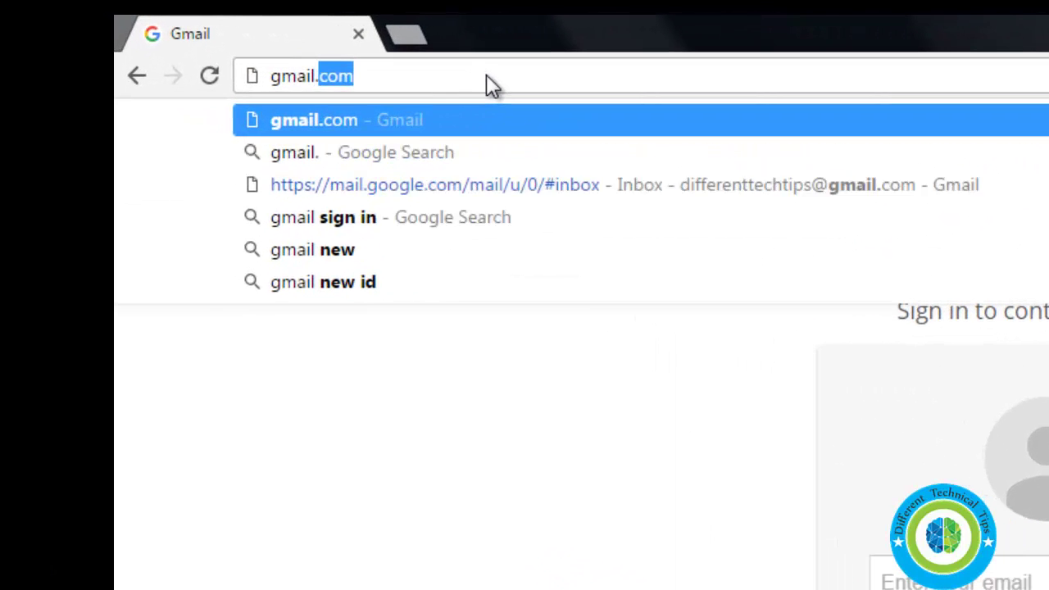
{"action": "key", "text": "Return"}
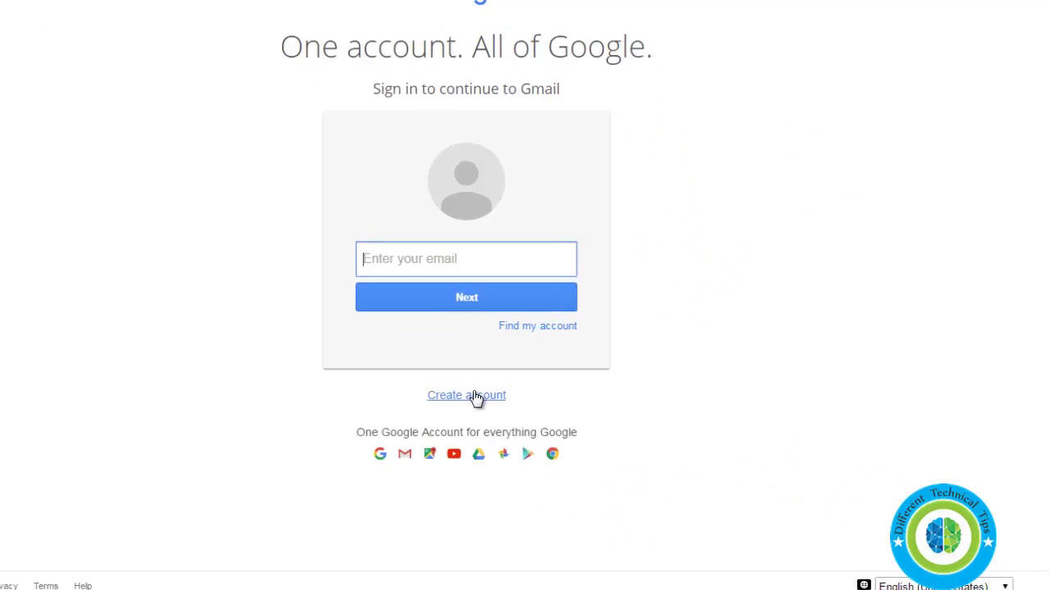
{"action": "left_click", "coordinate": [457, 390]}
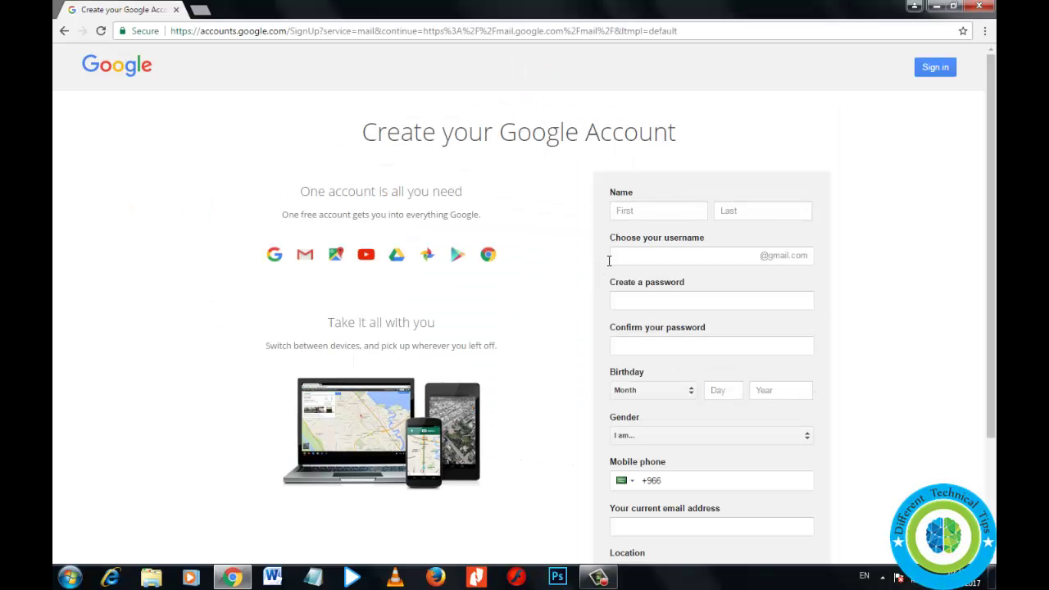
Enter the first and last name, a chosen username, and a password with its confirmation
{"action": "left_click", "coordinate": [636, 210]}
{"action": "type", "text": "Ran"}
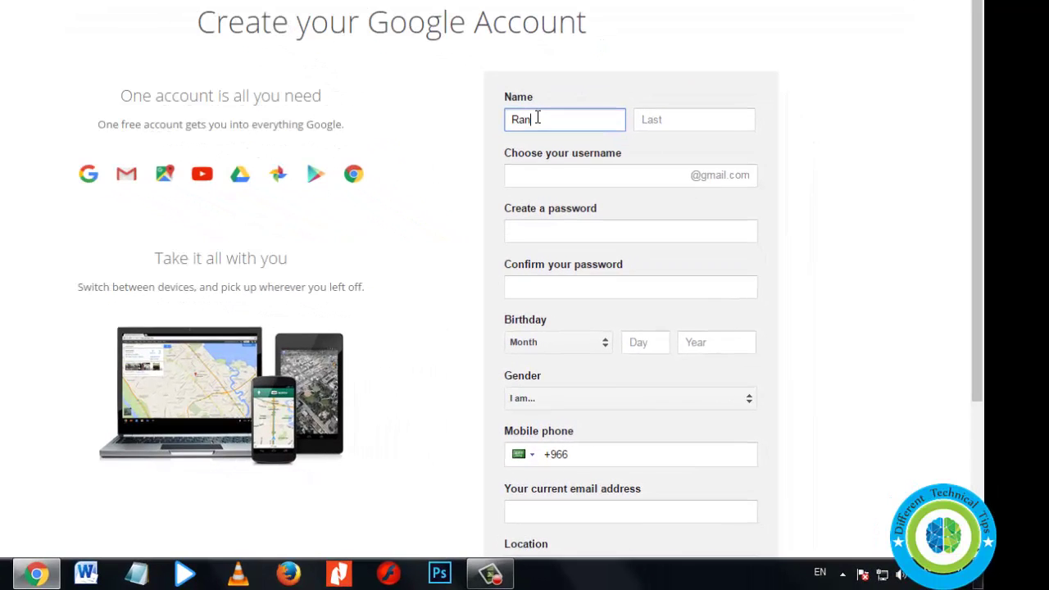
{"action": "key", "text": "BackSpace"}
{"action": "type", "text": "mu"}
{"action": "key", "text": "Tab"}
{"action": "type", "text": "Kaka"}
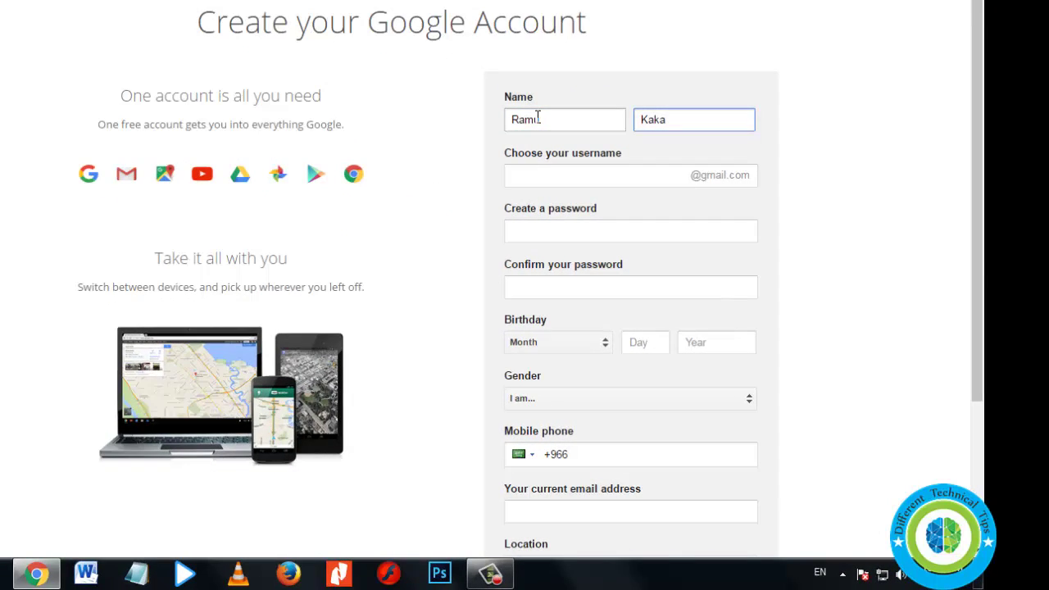
{"action": "key", "text": "Tab"}
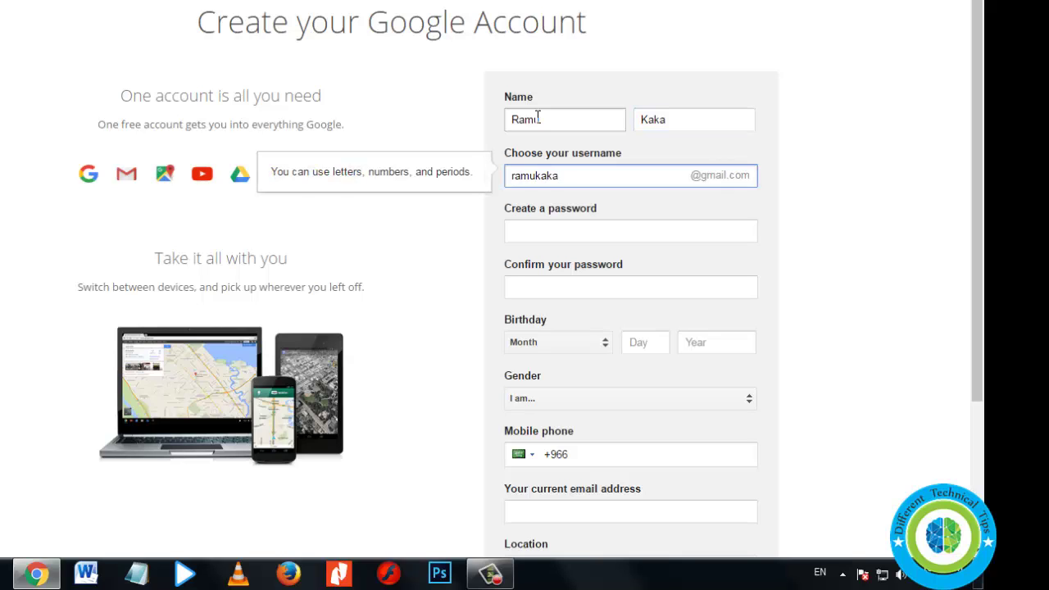
{"action": "key", "text": "Tab"}
{"action": "type", "text": "•••••••"}
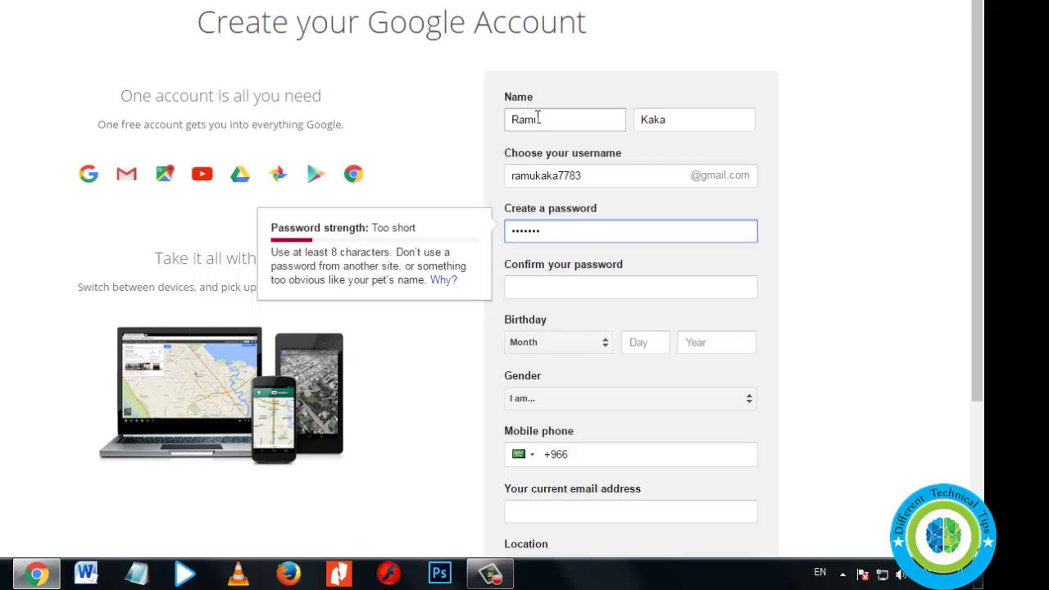
{"action": "type", "text": "••"}
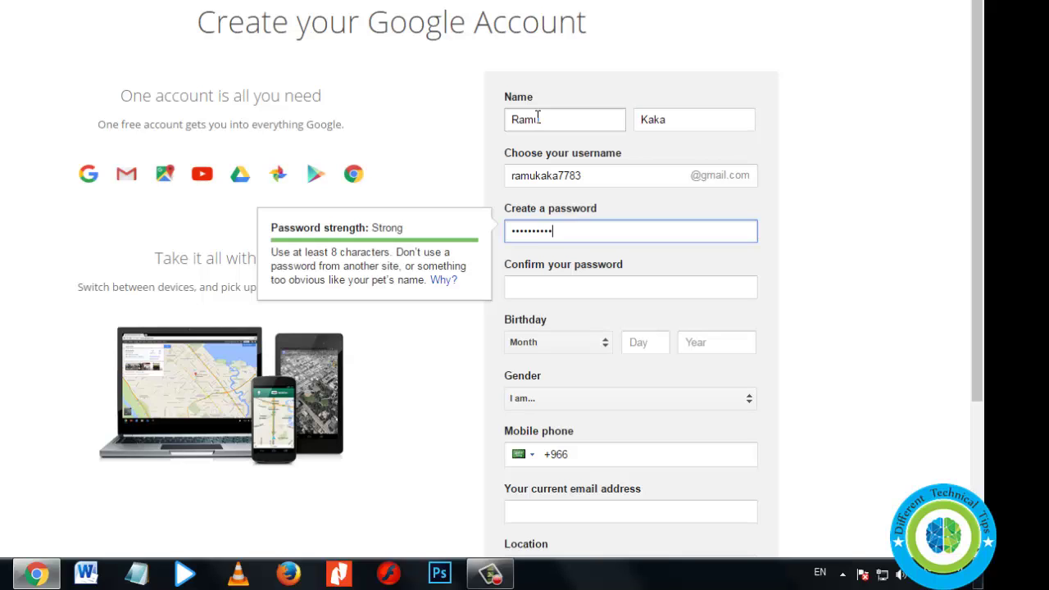
{"action": "key", "text": "Tab"}
{"action": "type", "text": "••••••"}
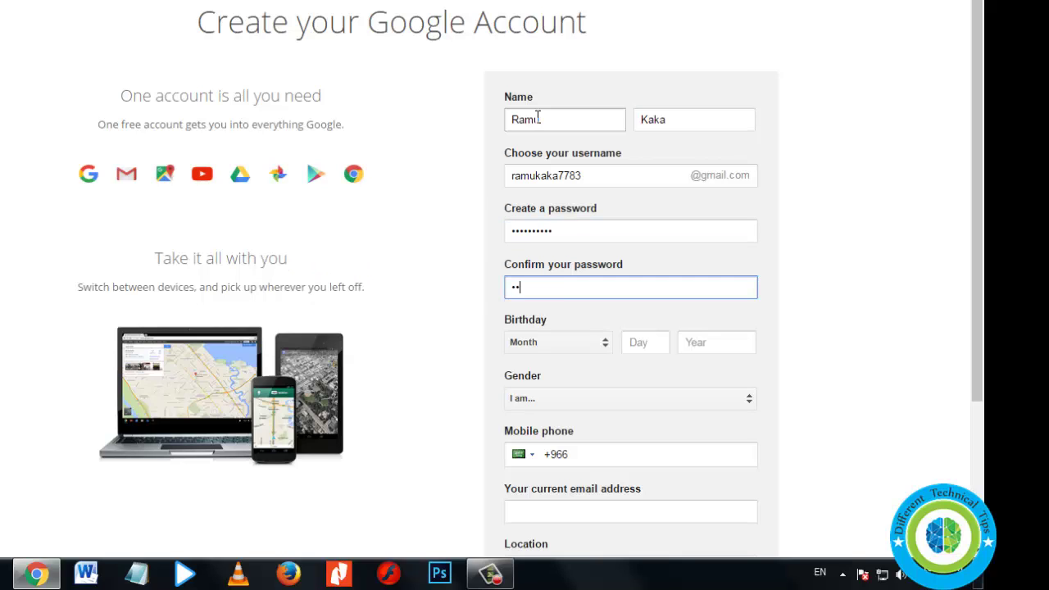
{"action": "type", "text": "•••"}
Fill the birthday fields as July, 07, 2000 and pick Male for gender
{"action": "key", "text": "Tab"}
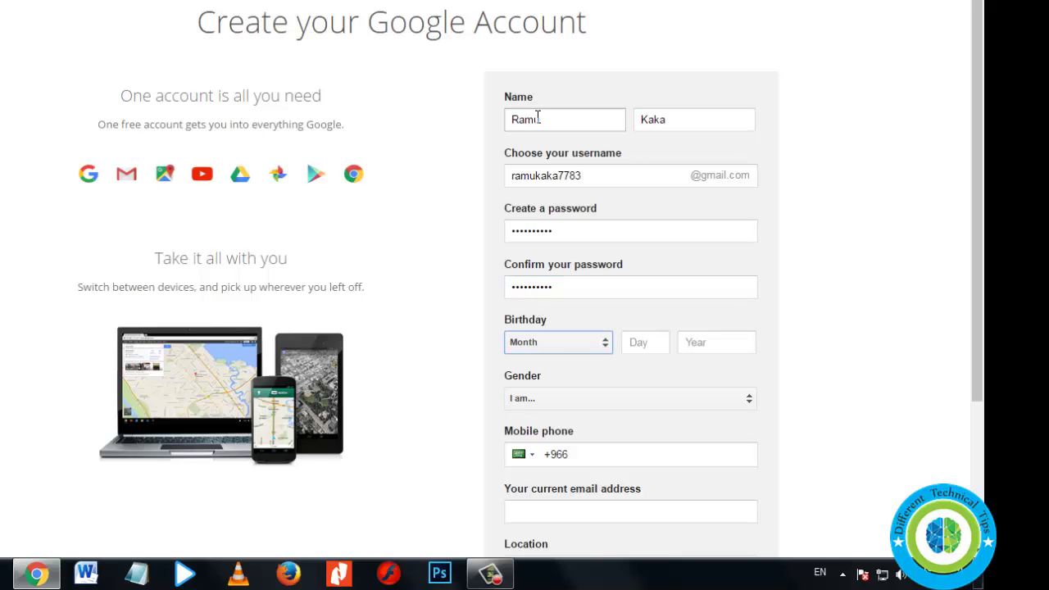
{"action": "key", "text": "Down"}
{"action": "key", "text": "Down"}
{"action": "key", "text": "Down"}
{"action": "key", "text": "Down"}
{"action": "key", "text": "Down"}
{"action": "key", "text": "Down"}
{"action": "key", "text": "Down"}
{"action": "key", "text": "Tab"}
{"action": "type", "text": "07"}
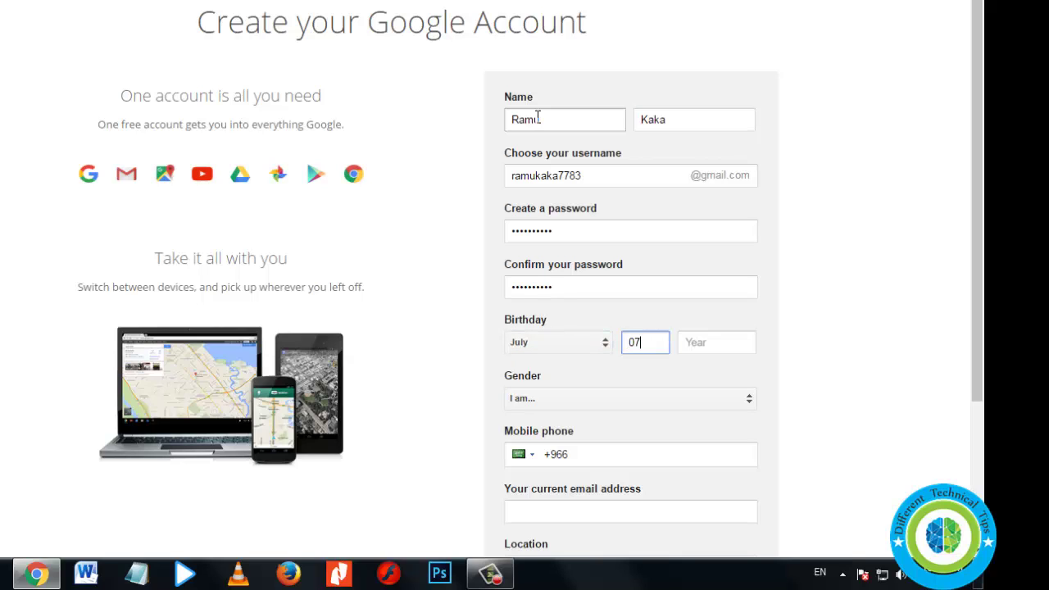
{"action": "key", "text": "Tab"}
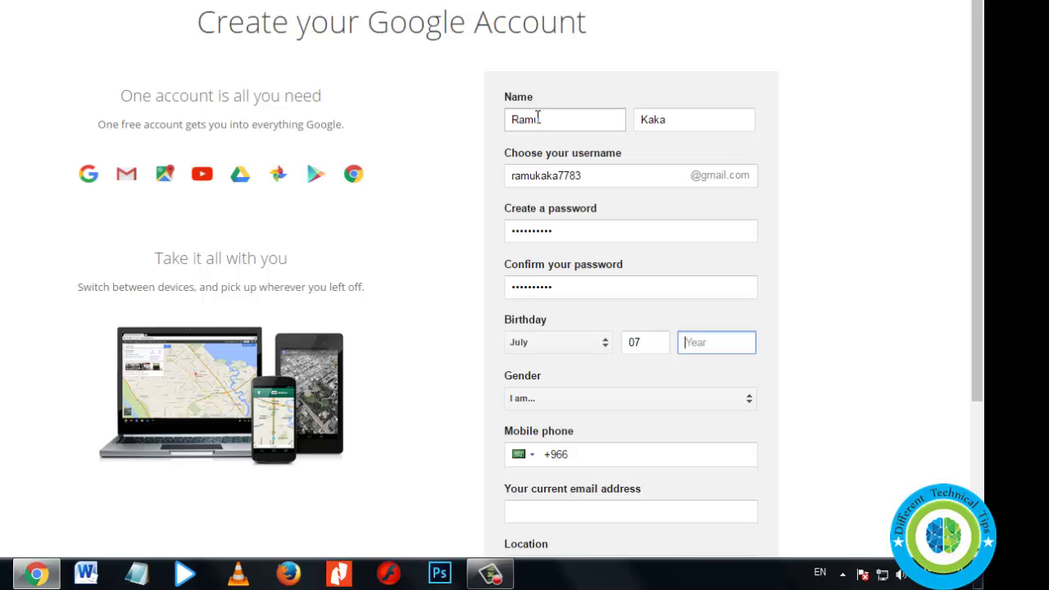
{"action": "type", "text": "2000"}
{"action": "key", "text": "Tab"}
{"action": "key", "text": "m"}
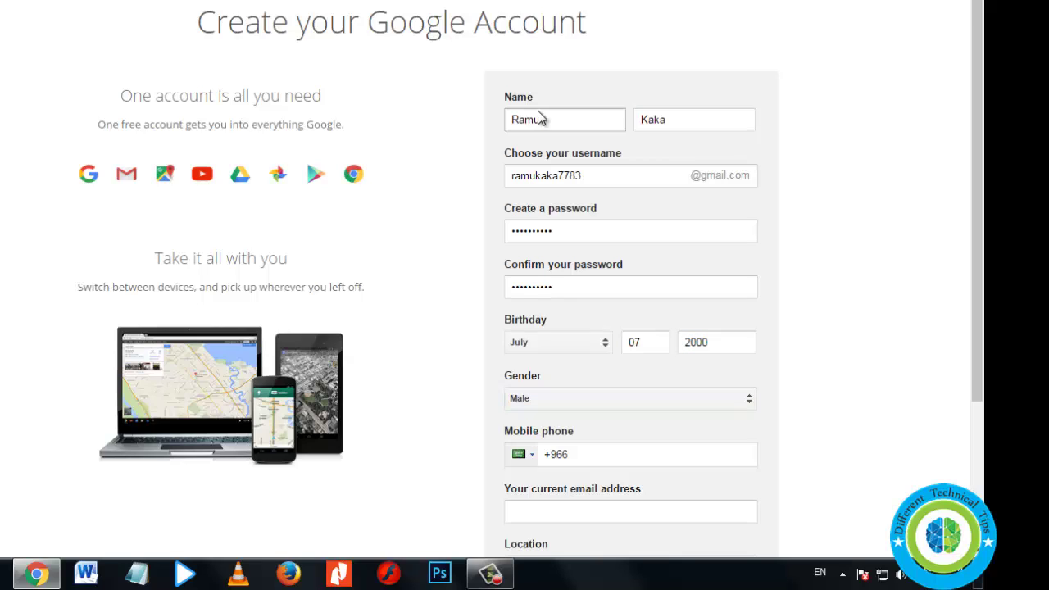
Choose Bouvet Island as the location and enter a current backup email address
{"action": "scroll", "coordinate": [418, 327], "scroll_direction": "down", "scroll_amount": 1}
{"action": "scroll", "coordinate": [421, 328], "scroll_direction": "down", "scroll_amount": 1}
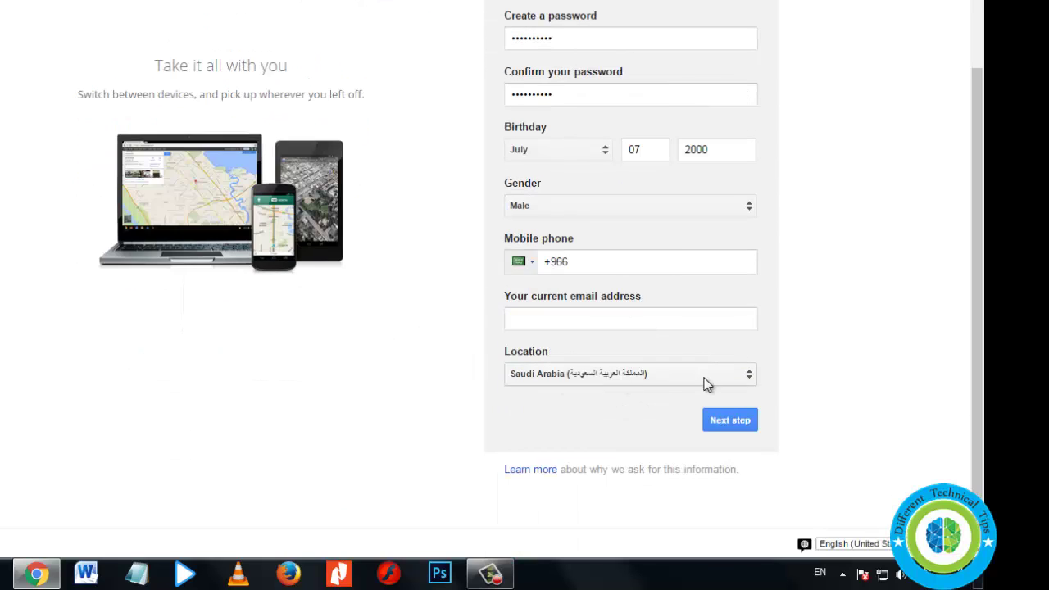
{"action": "left_click", "coordinate": [751, 382]}
{"action": "scroll", "coordinate": [614, 451], "scroll_direction": "down", "scroll_amount": 7}
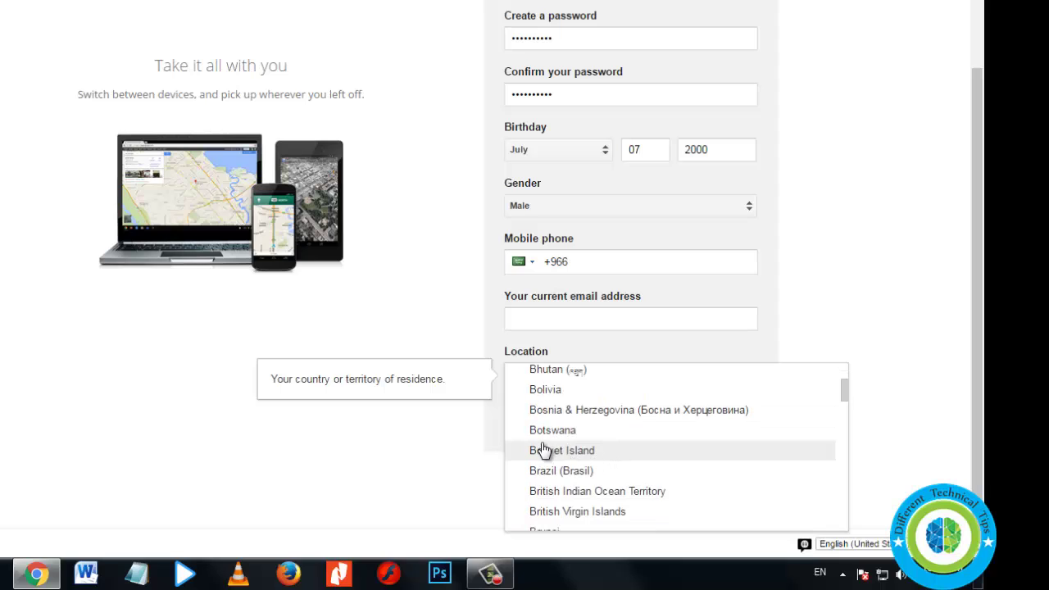
{"action": "left_click", "coordinate": [546, 453]}
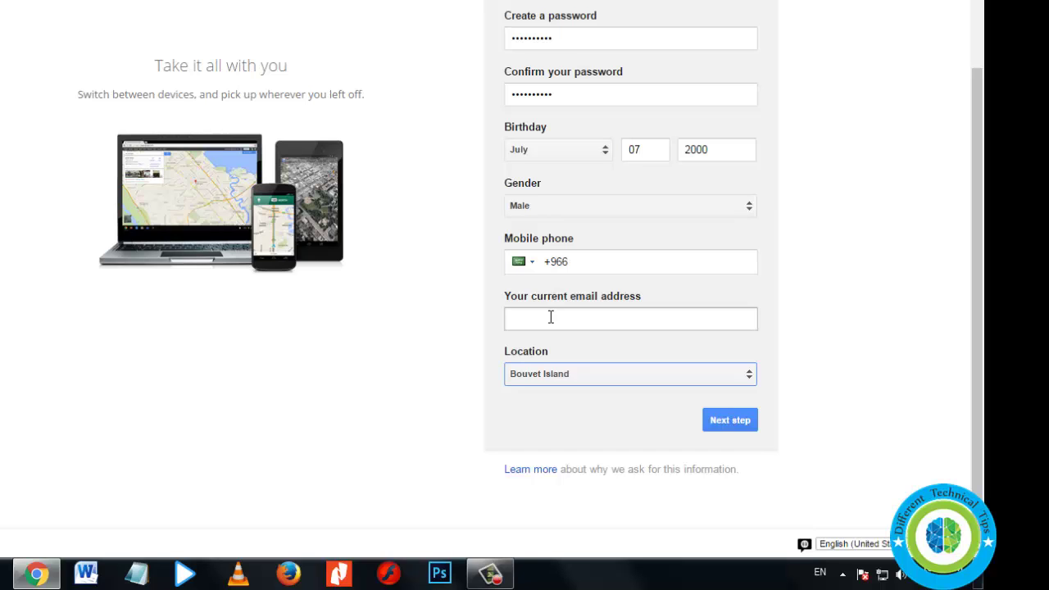
{"action": "left_click", "coordinate": [551, 317]}
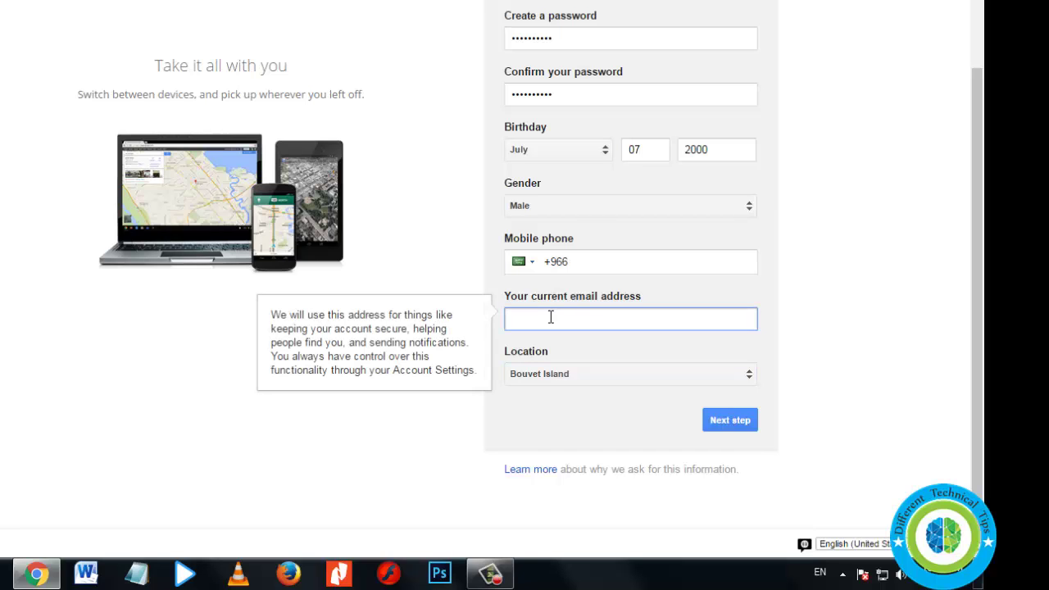
{"action": "type", "text": "fhjksdhfjksdhfdfh@jskldfjkldf"}
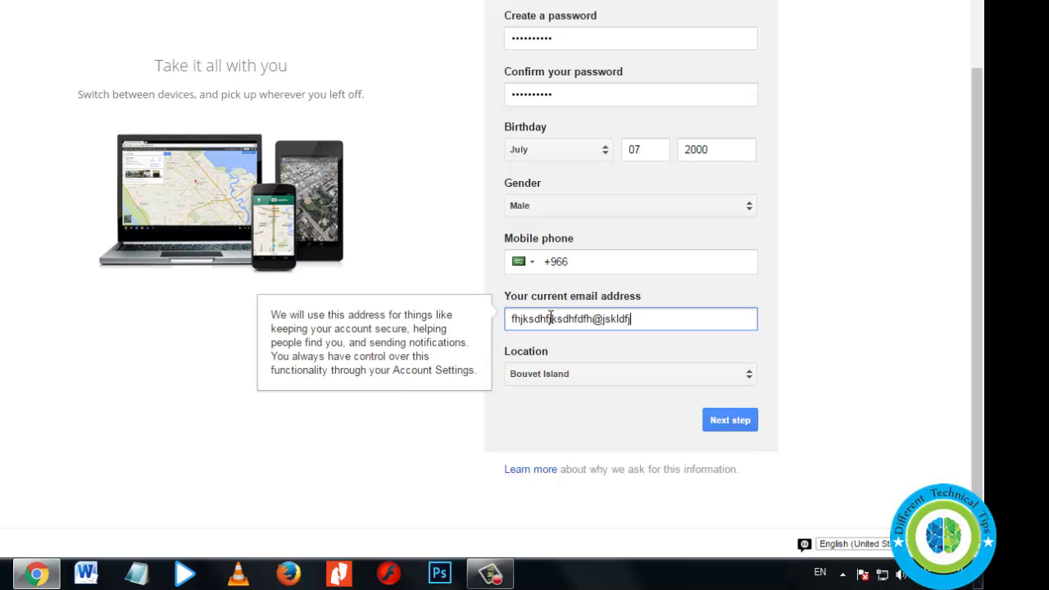
{"action": "type", "text": ".com"}
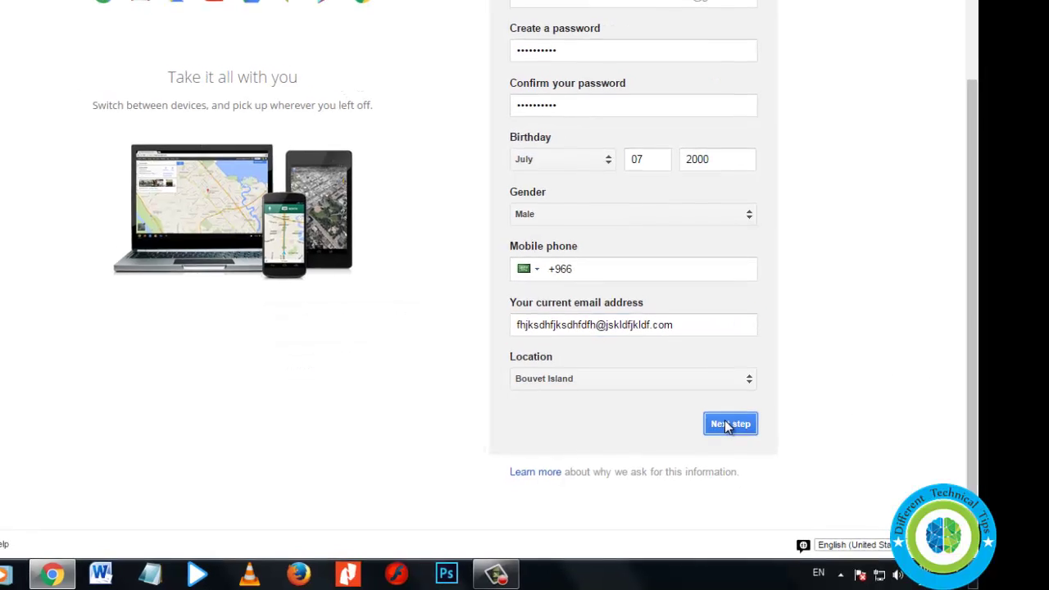
Submit the sign-up form and agree to the Privacy and Terms to create the account
{"action": "left_click", "coordinate": [726, 422]}
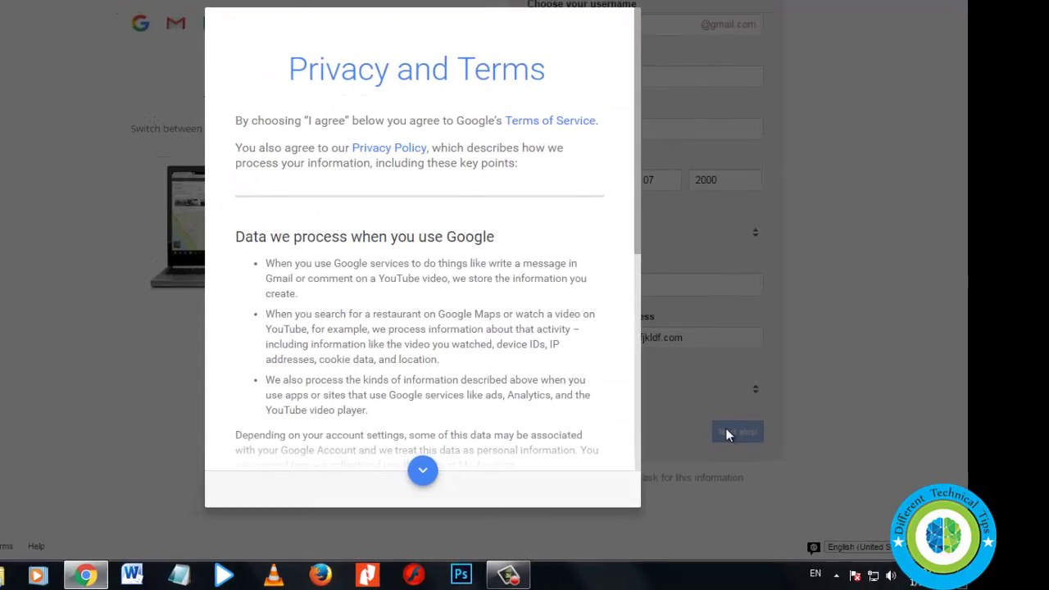
{"action": "scroll", "coordinate": [537, 401], "scroll_direction": "down", "scroll_amount": 5}
{"action": "scroll", "coordinate": [542, 387], "scroll_direction": "down", "scroll_amount": 5}
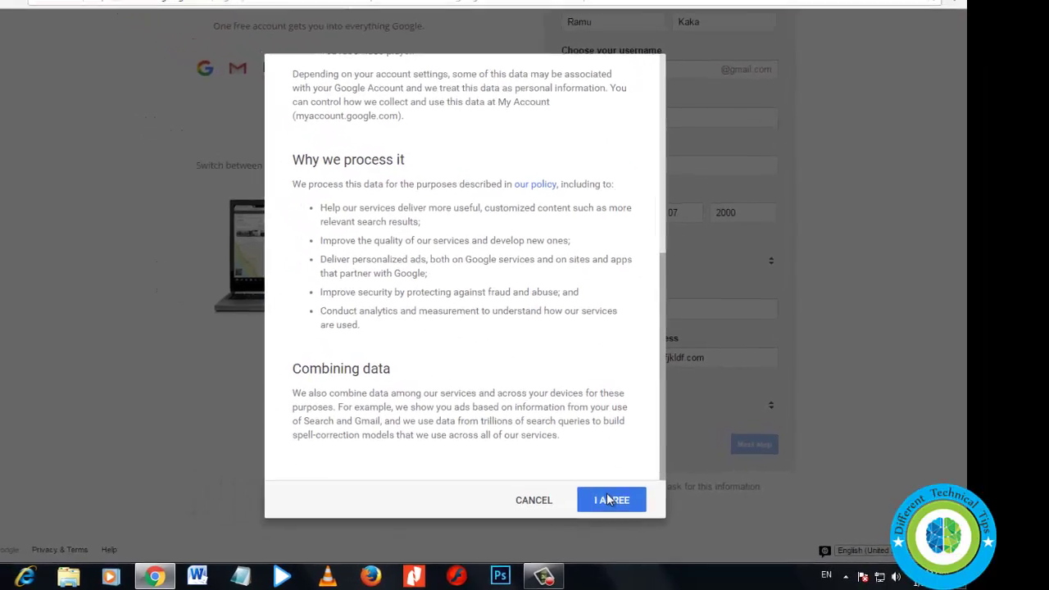
{"action": "left_click", "coordinate": [608, 500]}
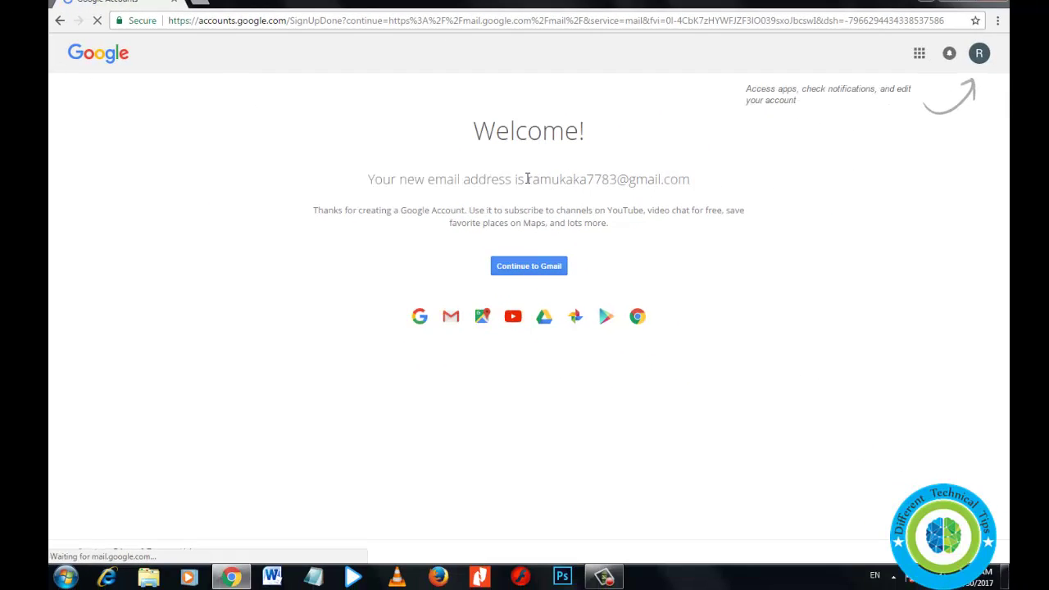
Decline Chrome's offer to save the password and continue to the new Gmail inbox
{"action": "left_click_drag", "start_coordinate": [529, 179], "coordinate": [706, 180]}
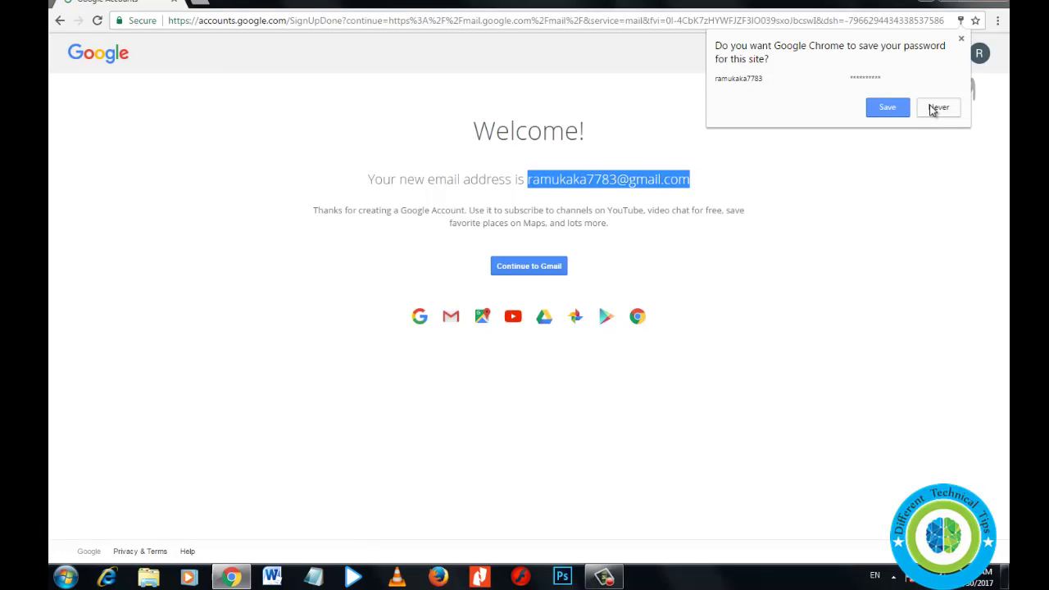
{"action": "left_click", "coordinate": [894, 109]}
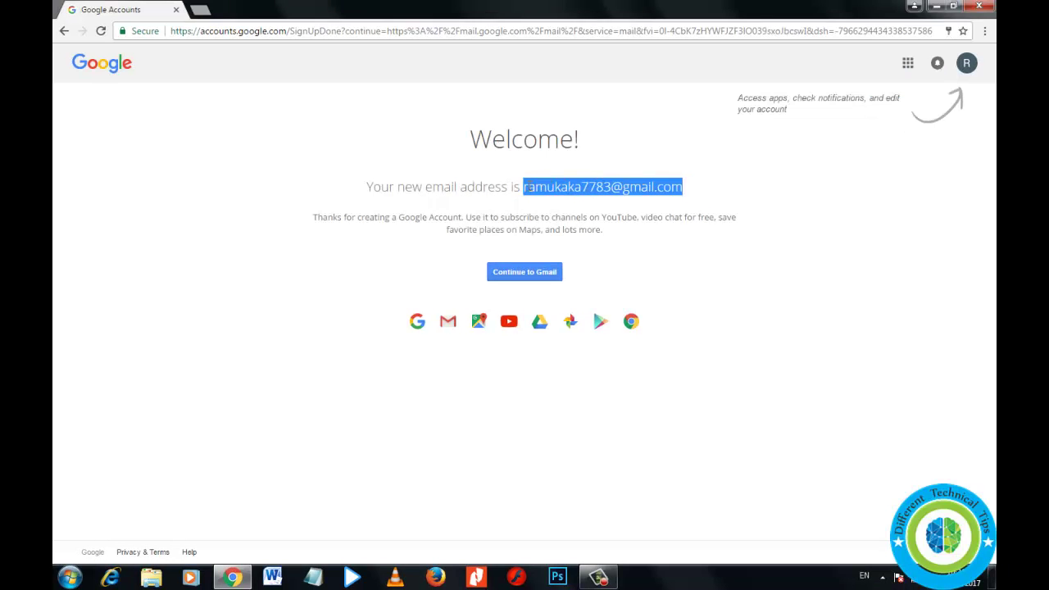
{"action": "left_click", "coordinate": [506, 210]}
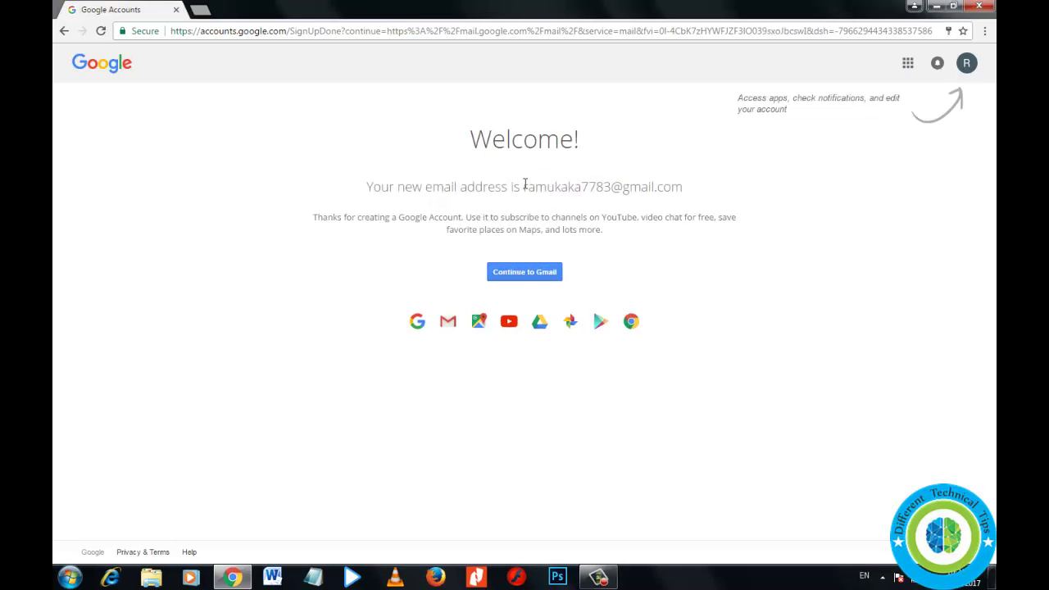
{"action": "left_click_drag", "start_coordinate": [524, 185], "coordinate": [694, 187]}
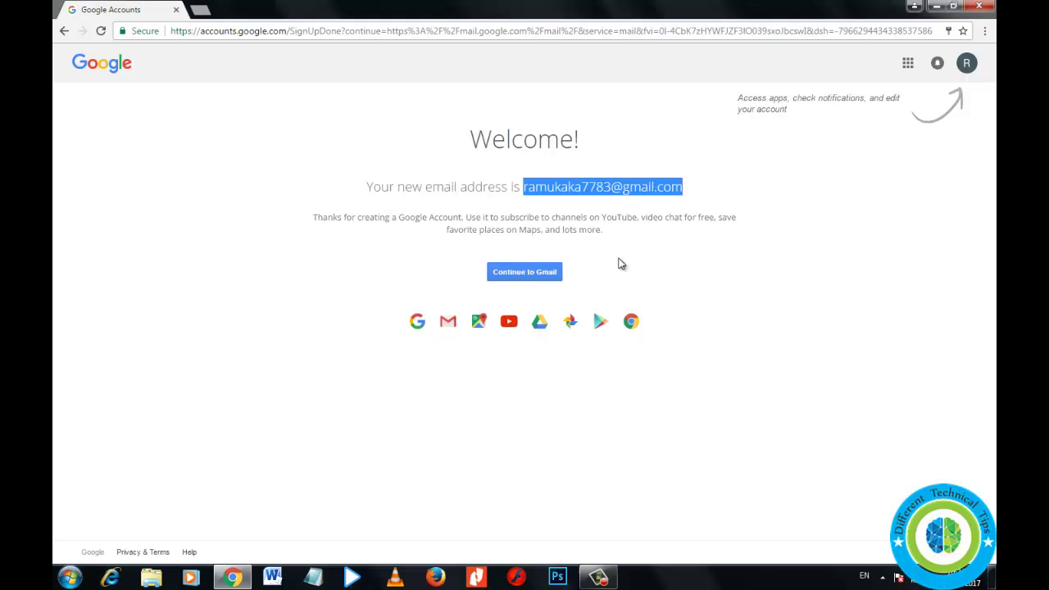
{"action": "left_click", "coordinate": [530, 272]}
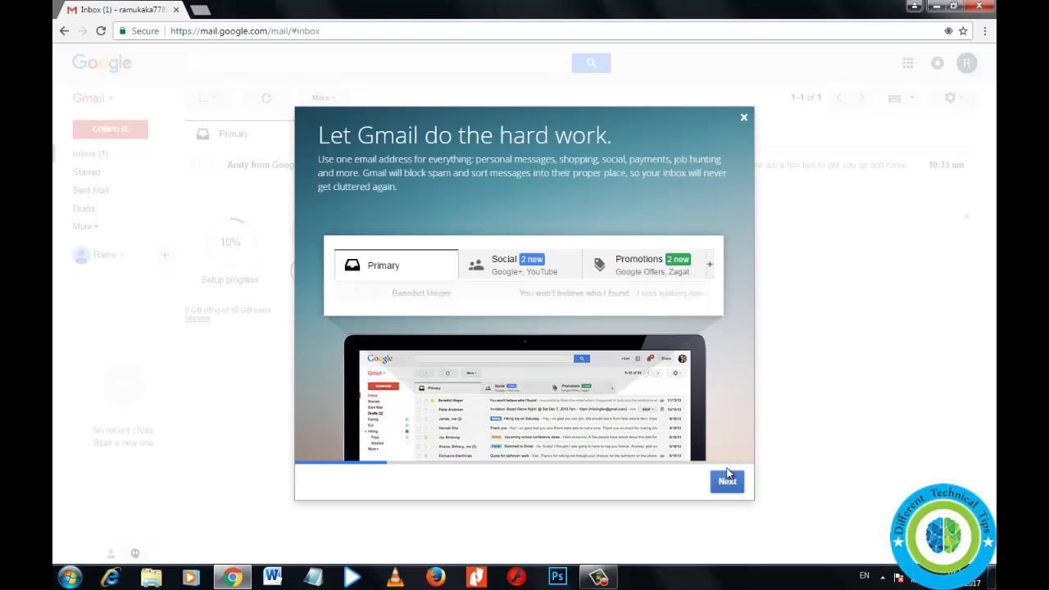
Step through the Gmail introduction slides and close the tour
{"action": "left_click", "coordinate": [725, 482]}
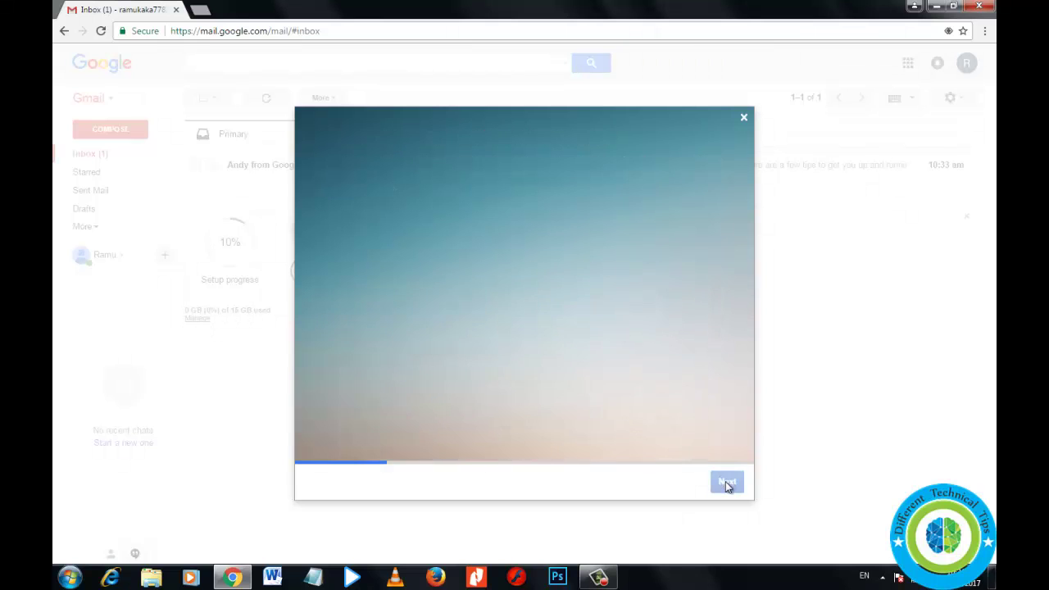
{"action": "left_click", "coordinate": [726, 483]}
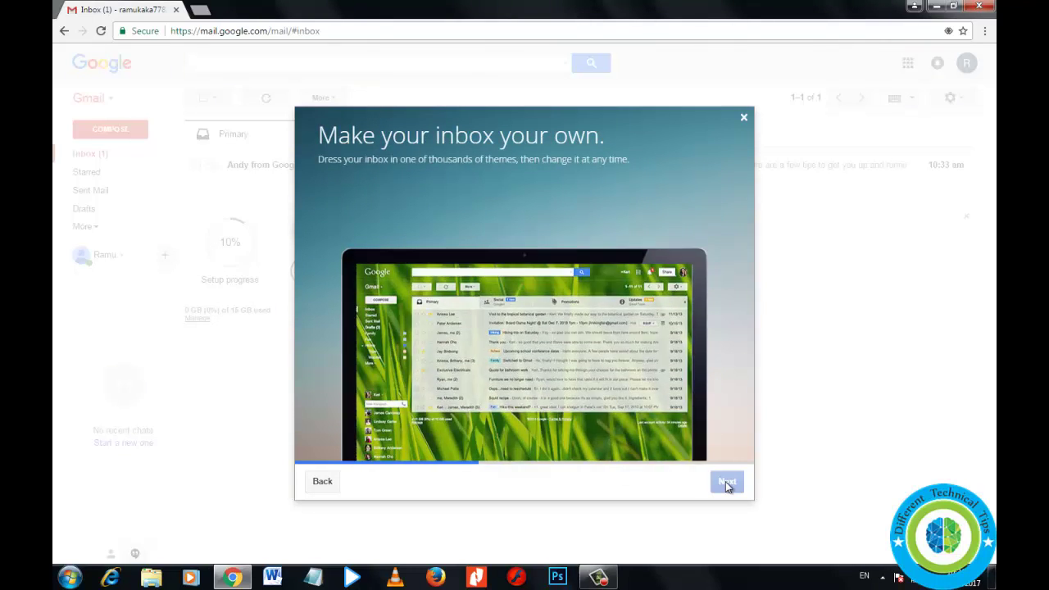
{"action": "left_click", "coordinate": [743, 119]}
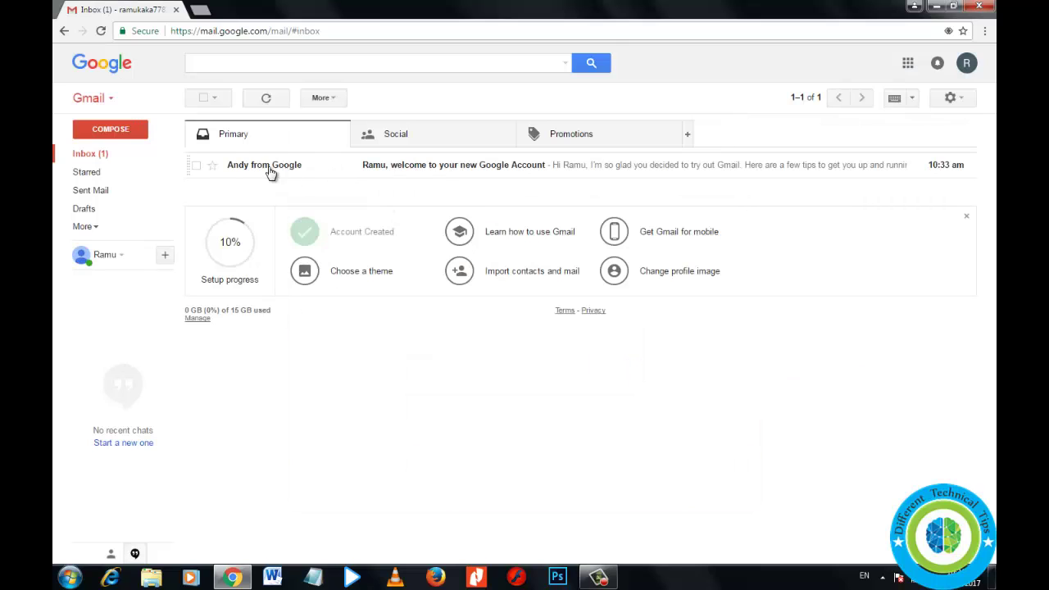
Open Google's welcome email and scroll through its contents
{"action": "left_click", "coordinate": [402, 168]}
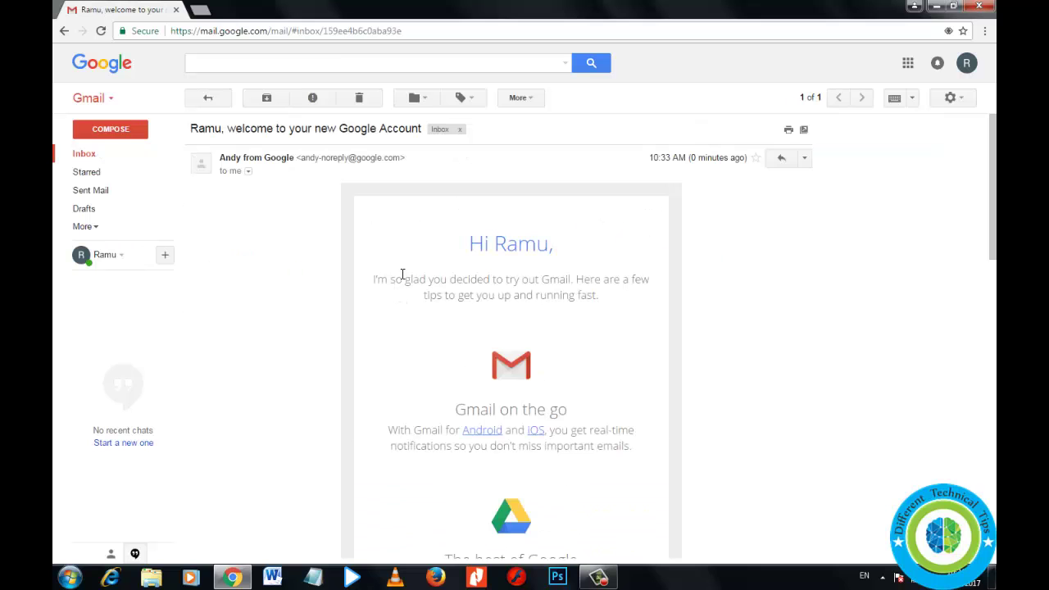
{"action": "left_click_drag", "start_coordinate": [395, 278], "coordinate": [640, 297]}
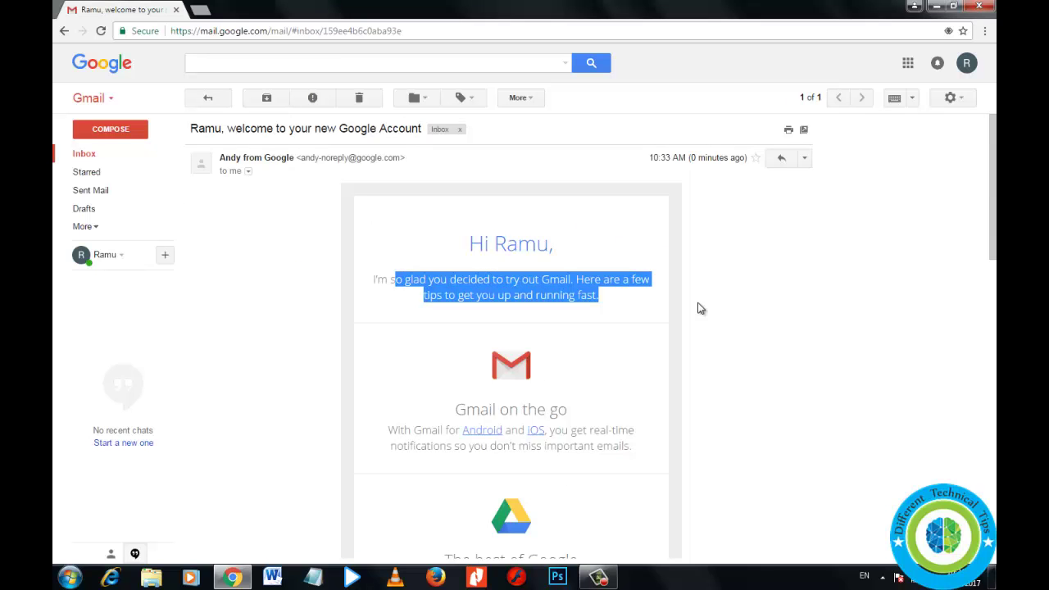
{"action": "scroll", "coordinate": [699, 308], "scroll_direction": "down", "scroll_amount": 3}
{"action": "scroll", "coordinate": [456, 298], "scroll_direction": "down", "scroll_amount": 5}
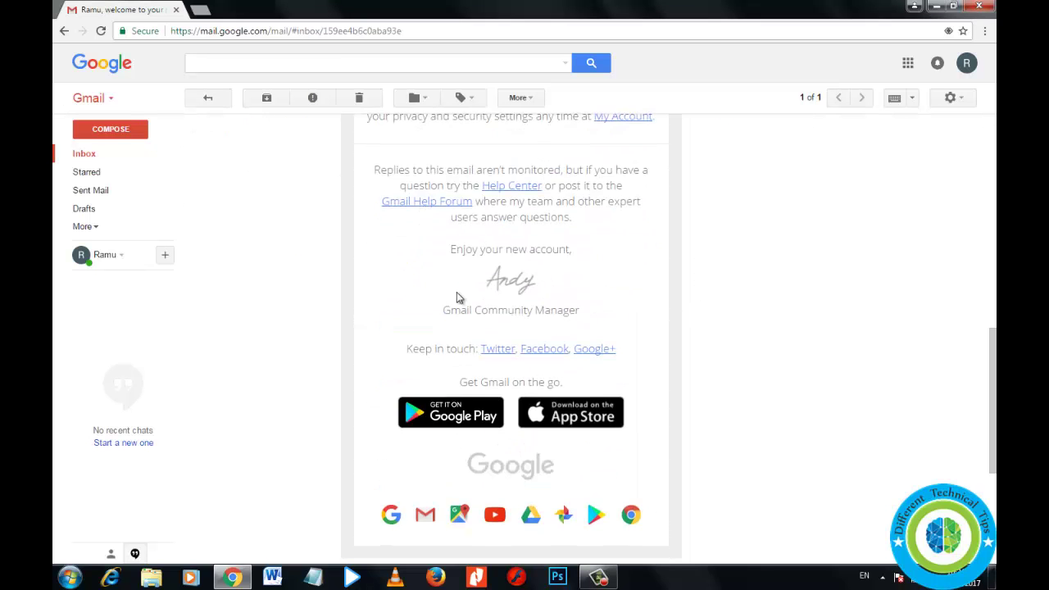
{"action": "scroll", "coordinate": [456, 293], "scroll_direction": "down", "scroll_amount": 3}
{"action": "scroll", "coordinate": [456, 293], "scroll_direction": "up", "scroll_amount": 3}
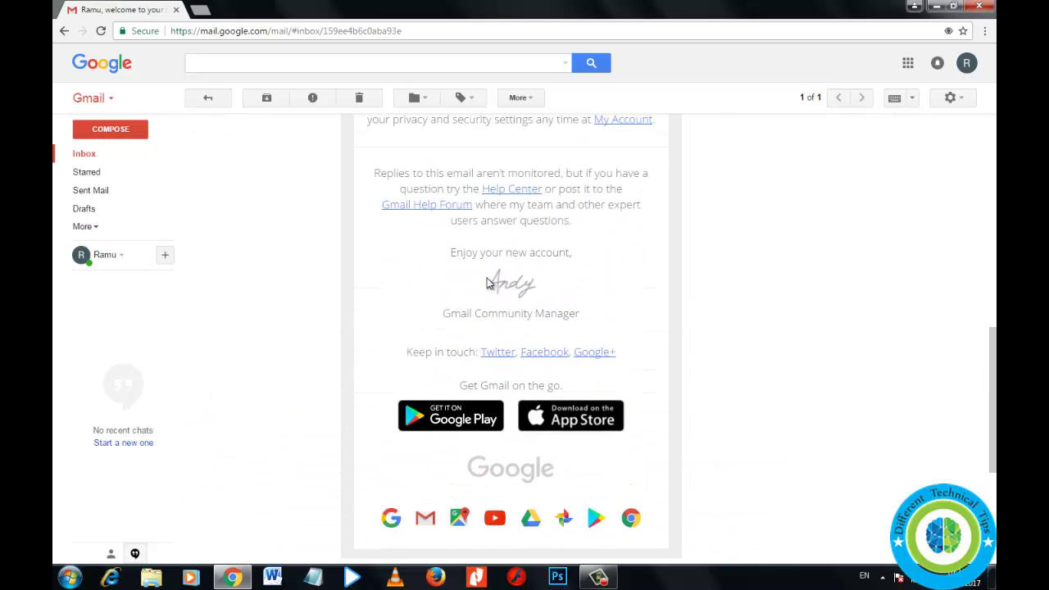
Go back to the inbox list and open the account menu for signing out
{"action": "key", "text": "alt+Left"}
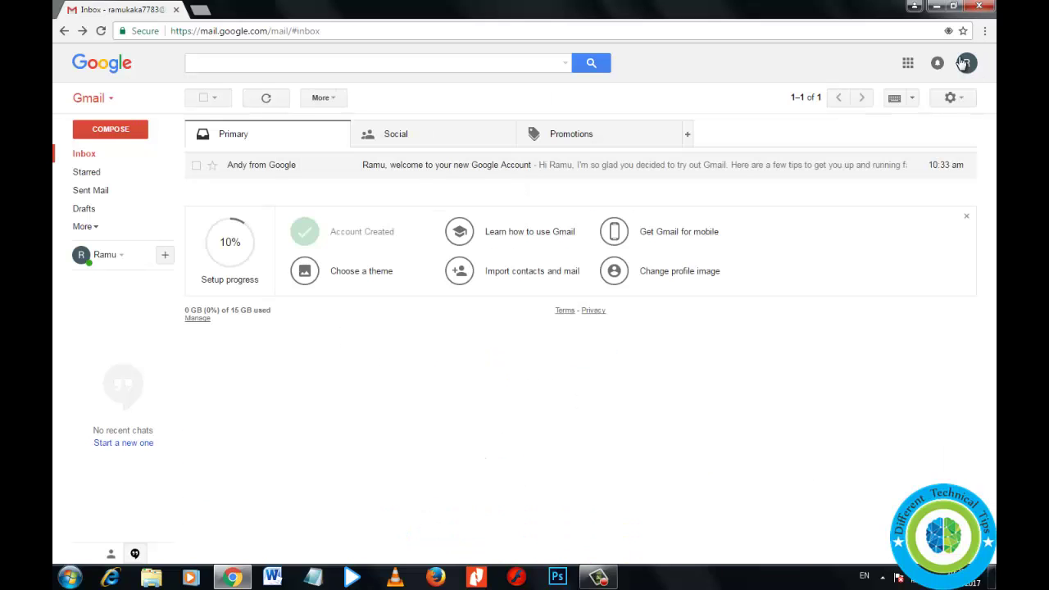
{"action": "left_click", "coordinate": [966, 63]}
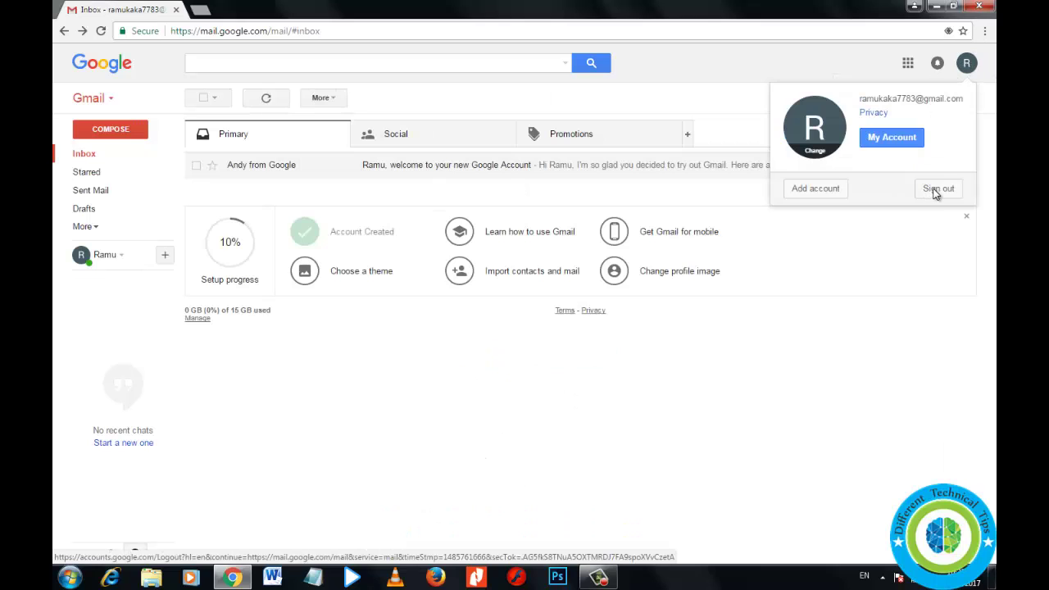